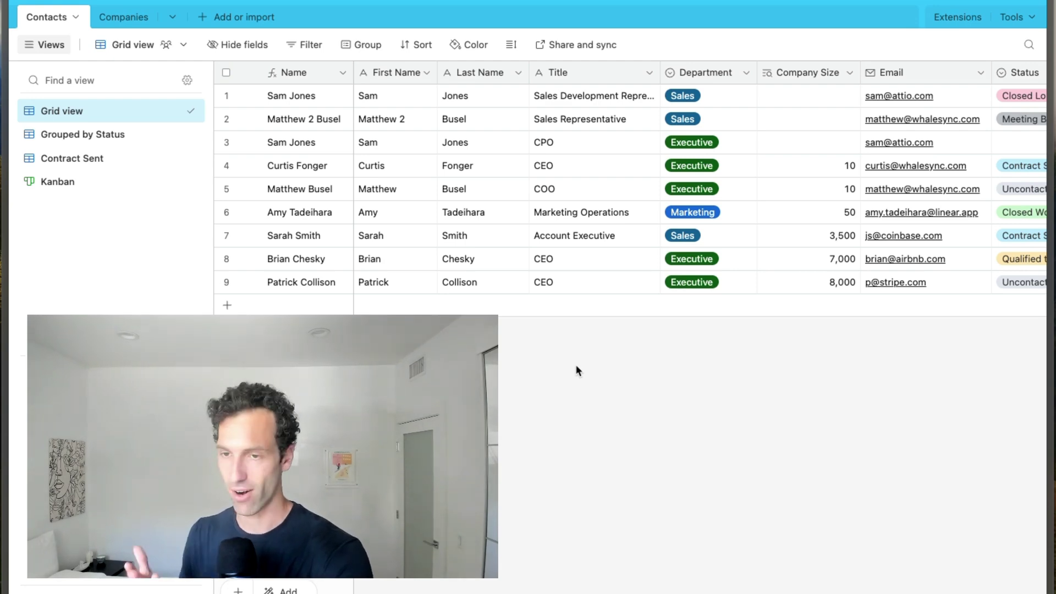
Step: Add a filter condition on the Company Size field
click(576, 366)
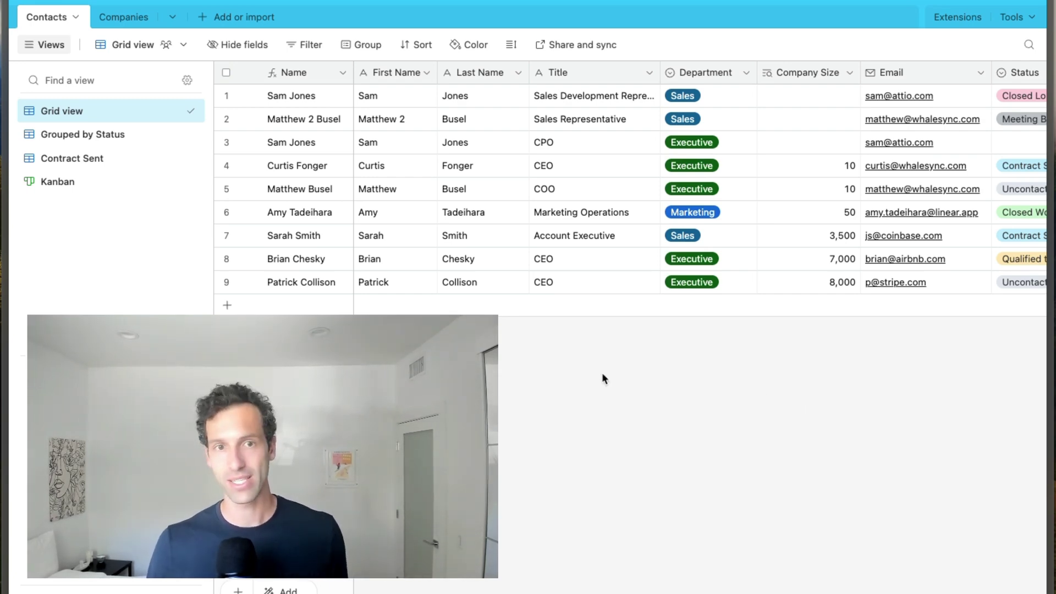
click(300, 45)
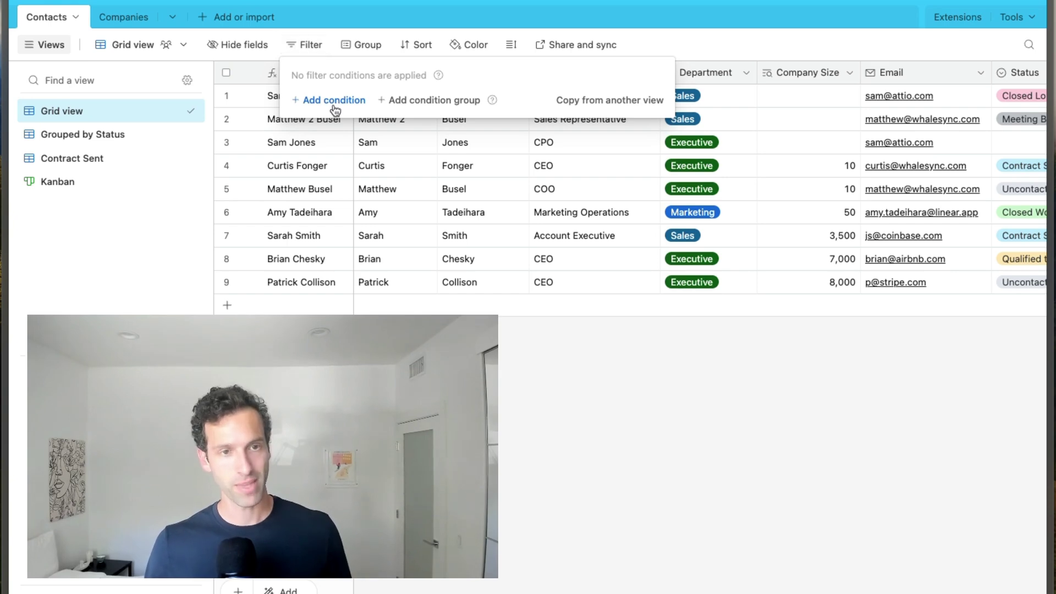
click(335, 104)
click(325, 123)
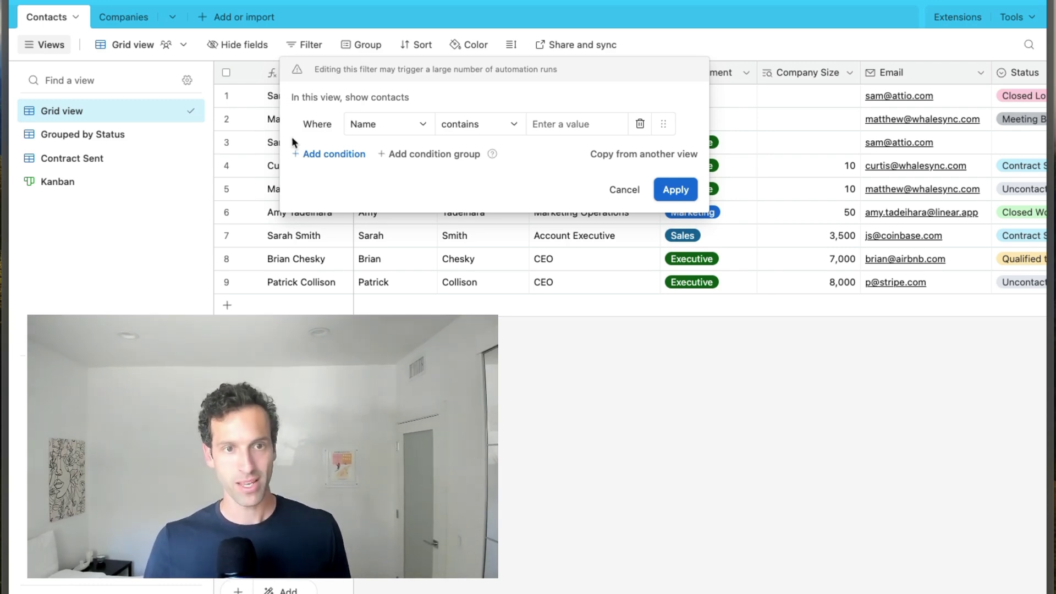
click(364, 123)
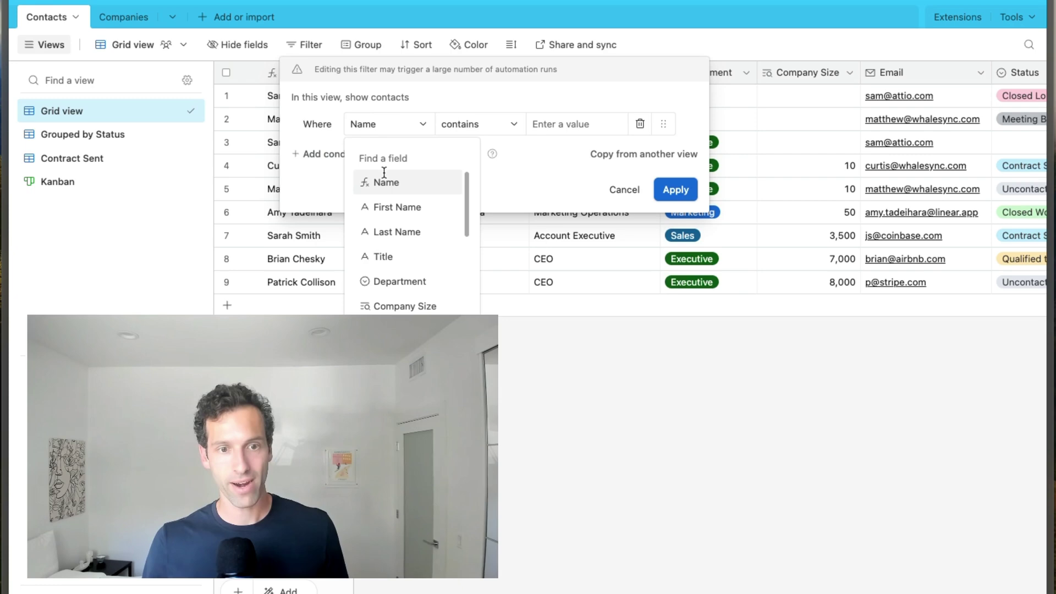
scroll(401, 279, down, 1)
click(400, 282)
Step: Set the condition to Company Size > 1000 and apply it, accepting the automation warning
click(475, 122)
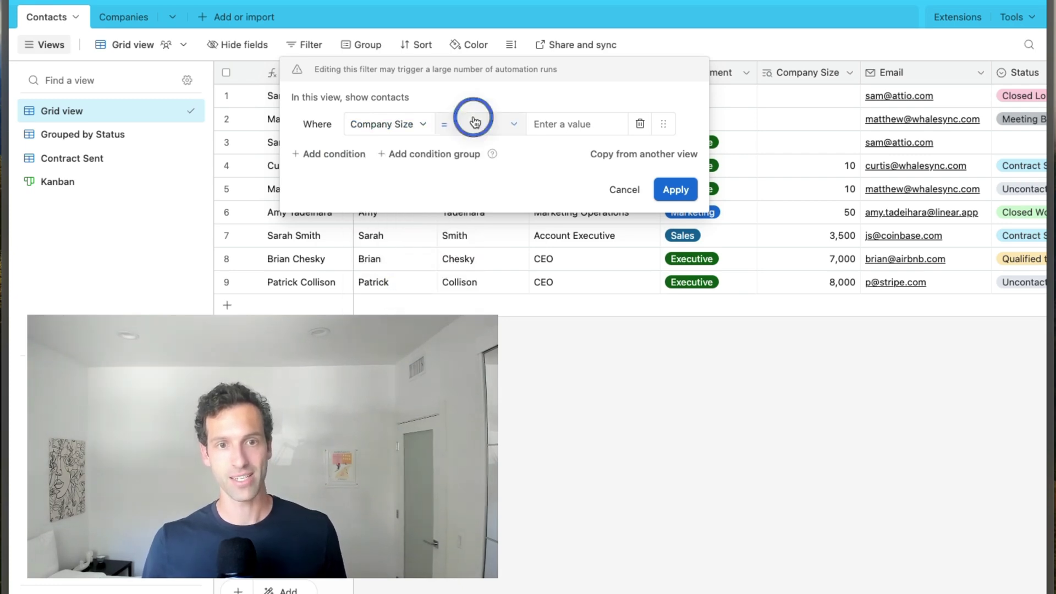
click(472, 263)
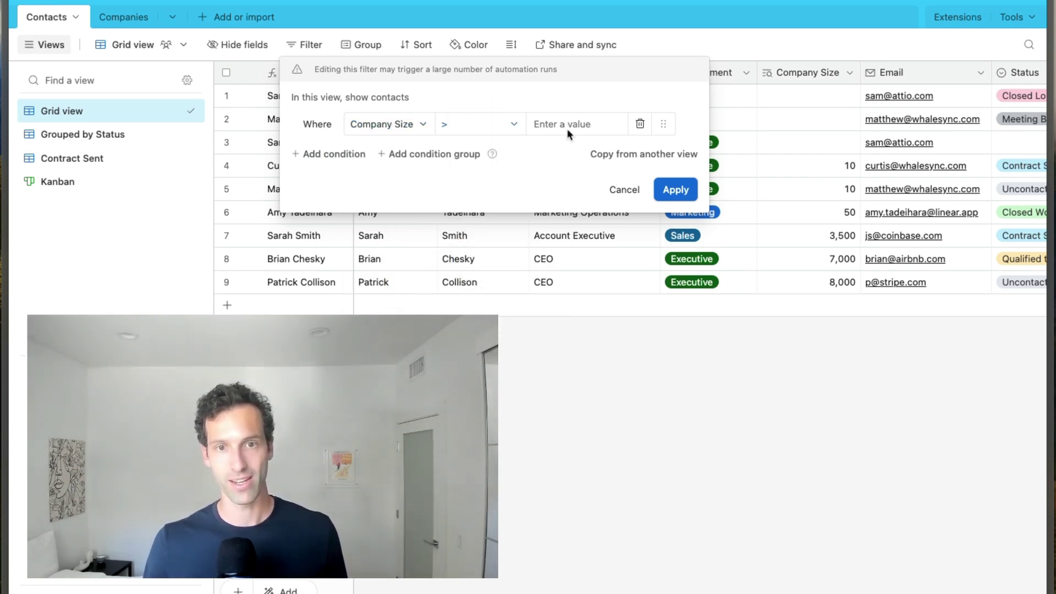
click(568, 125)
text(1000)
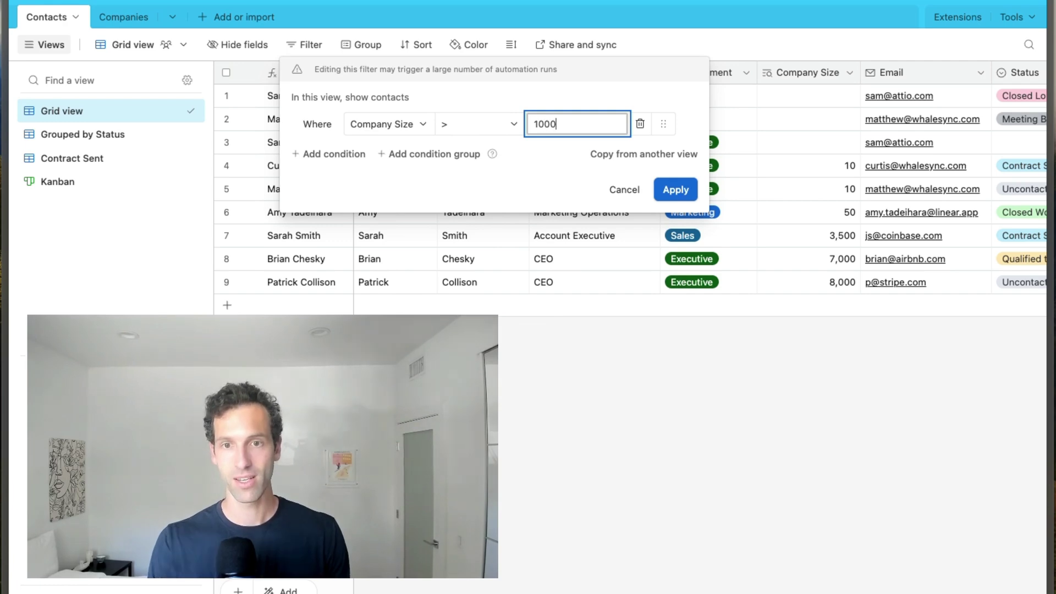
click(697, 189)
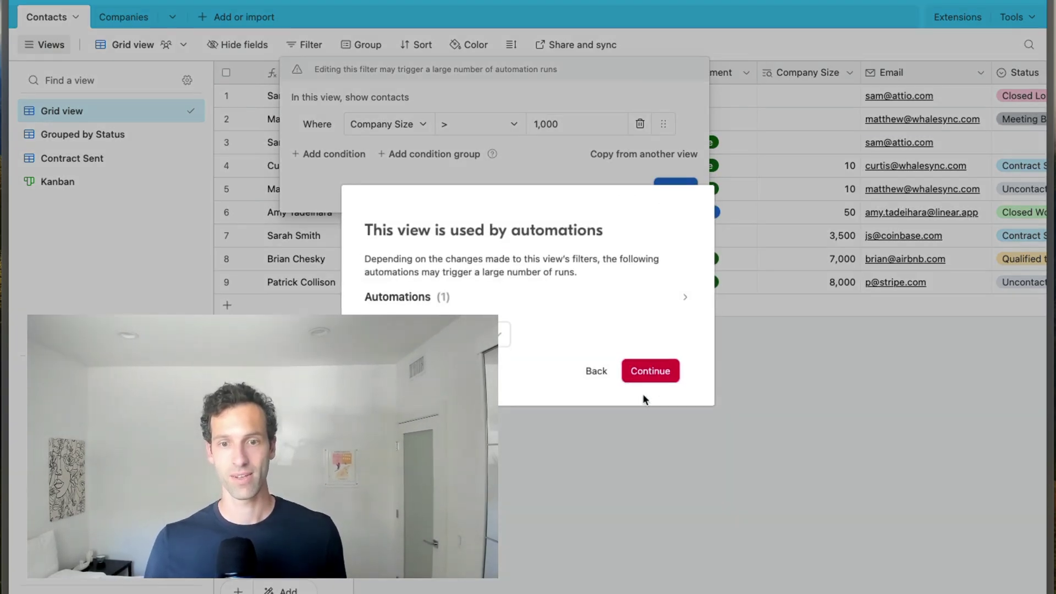
click(645, 370)
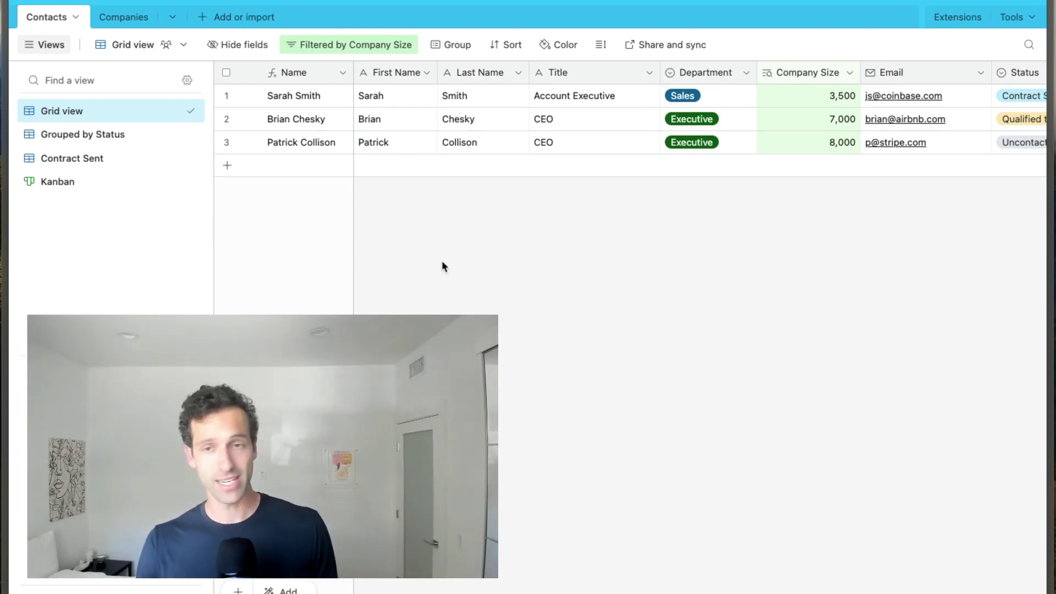
Step: Add a second condition, Name contains a contact's first name, and apply the combined filter
click(353, 47)
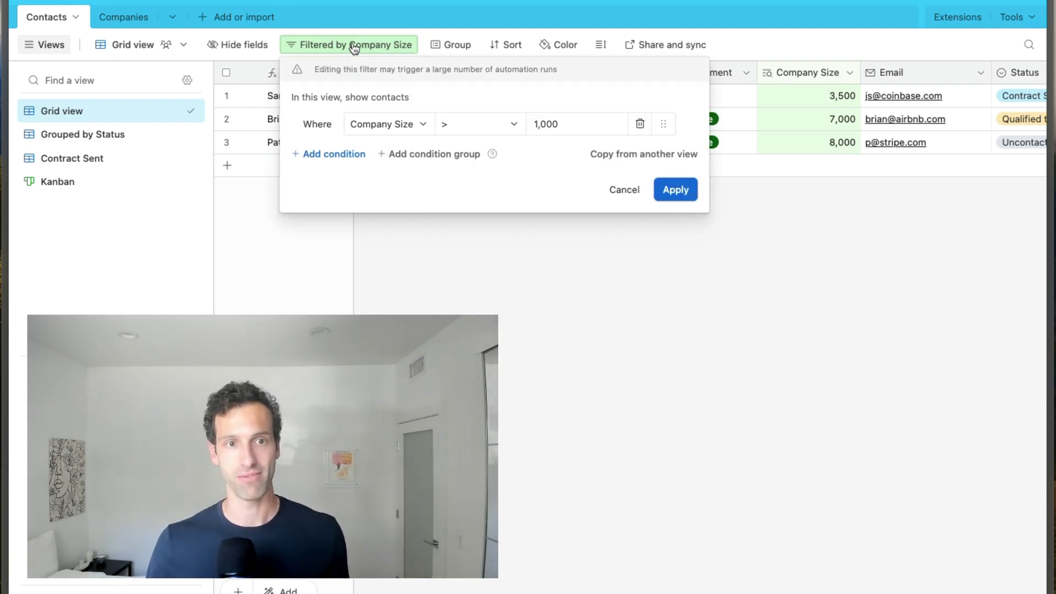
click(308, 156)
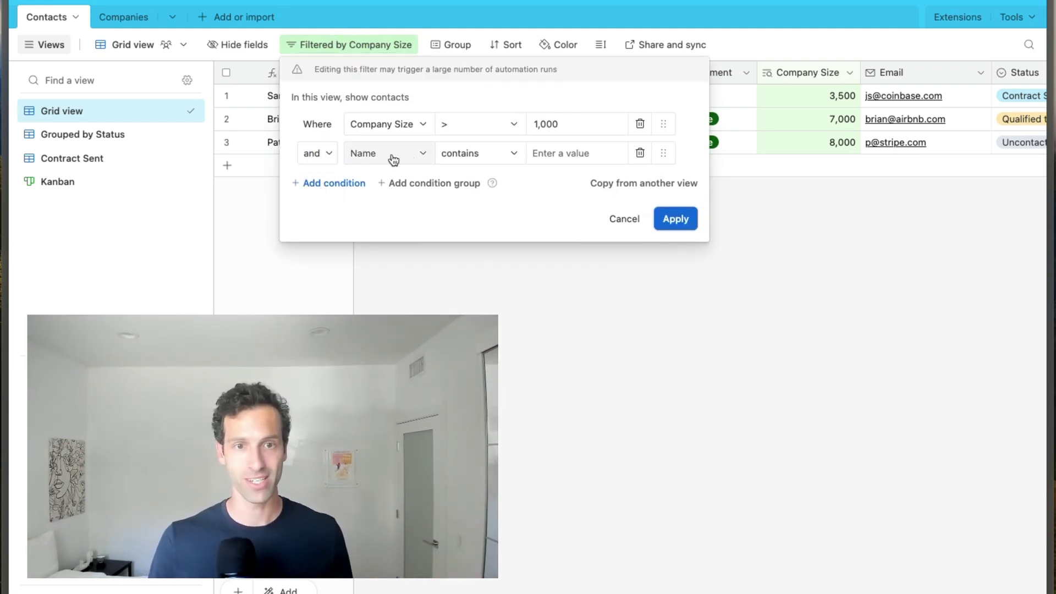
click(467, 154)
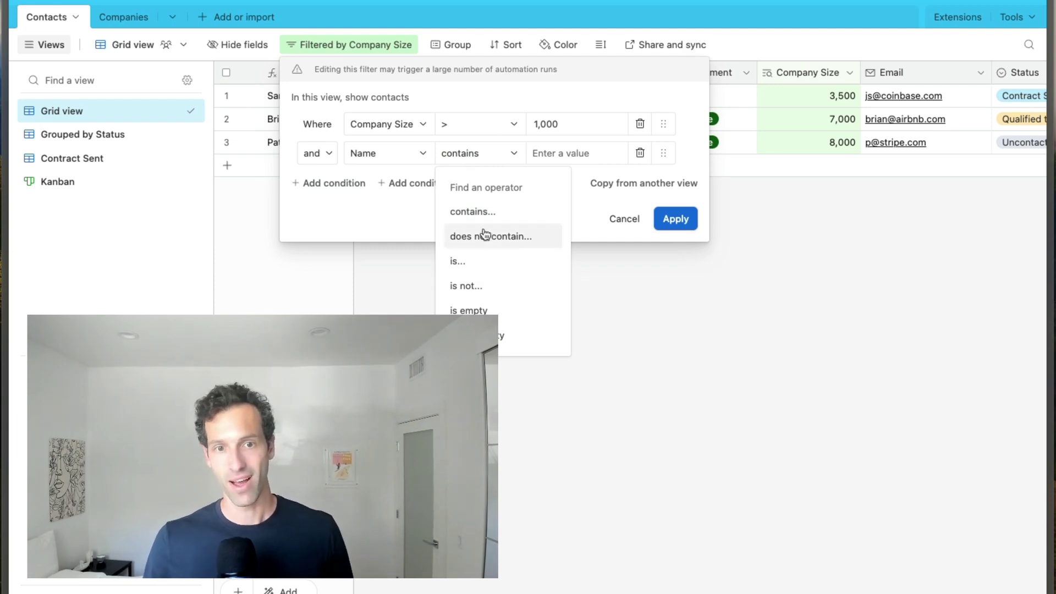
click(472, 213)
click(556, 155)
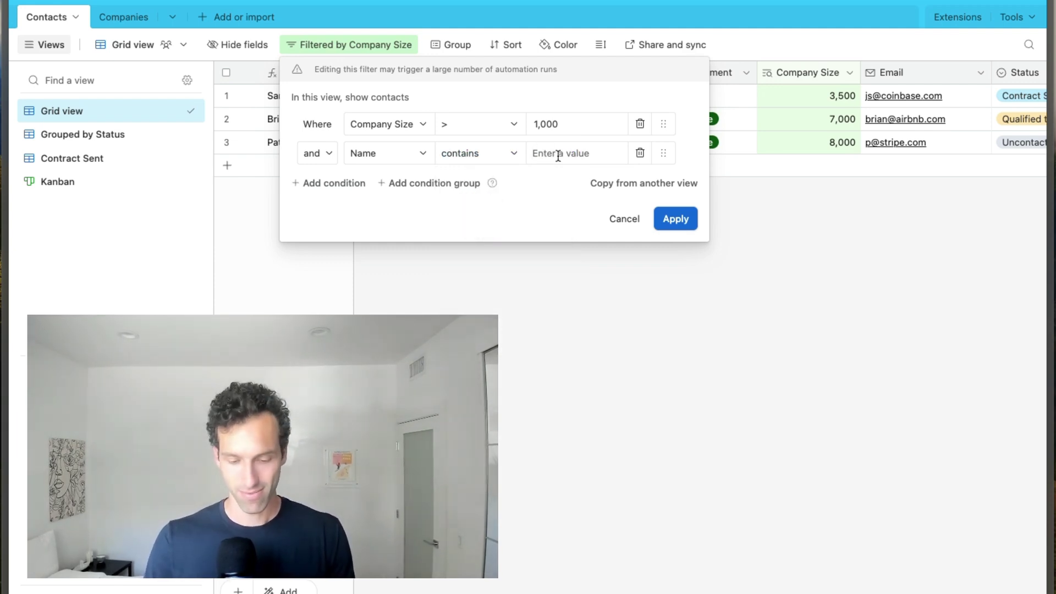
text(brian)
click(677, 218)
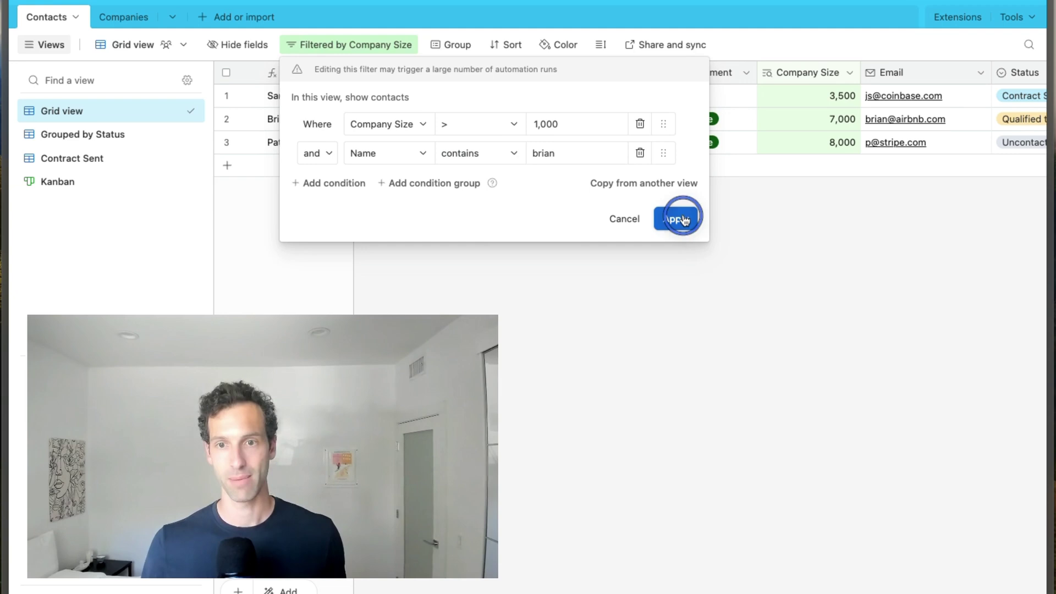
click(652, 372)
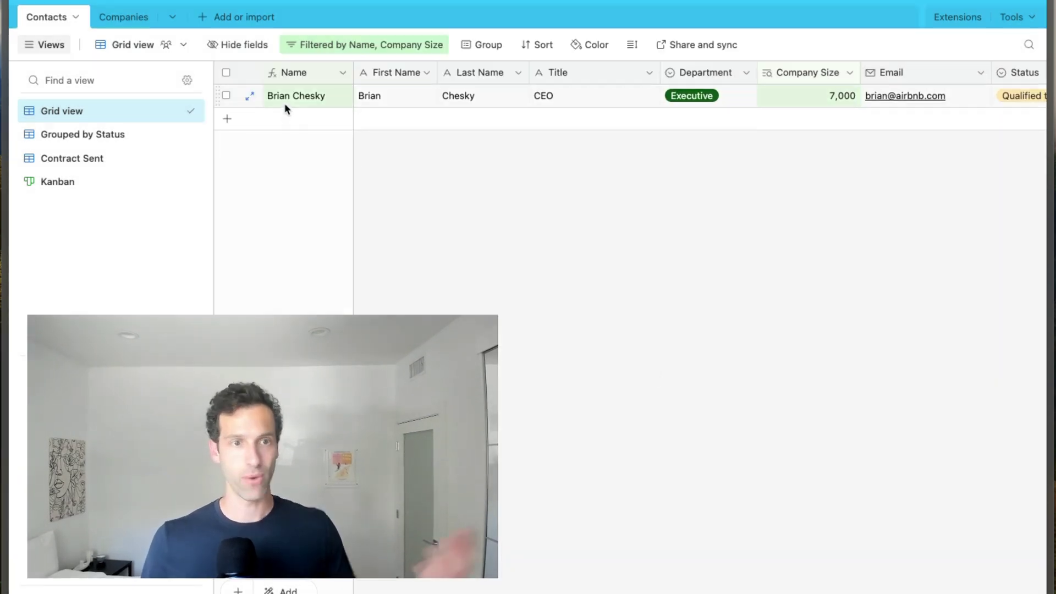
Step: Add a nested condition group to the filter, joined with OR instead of AND
click(370, 48)
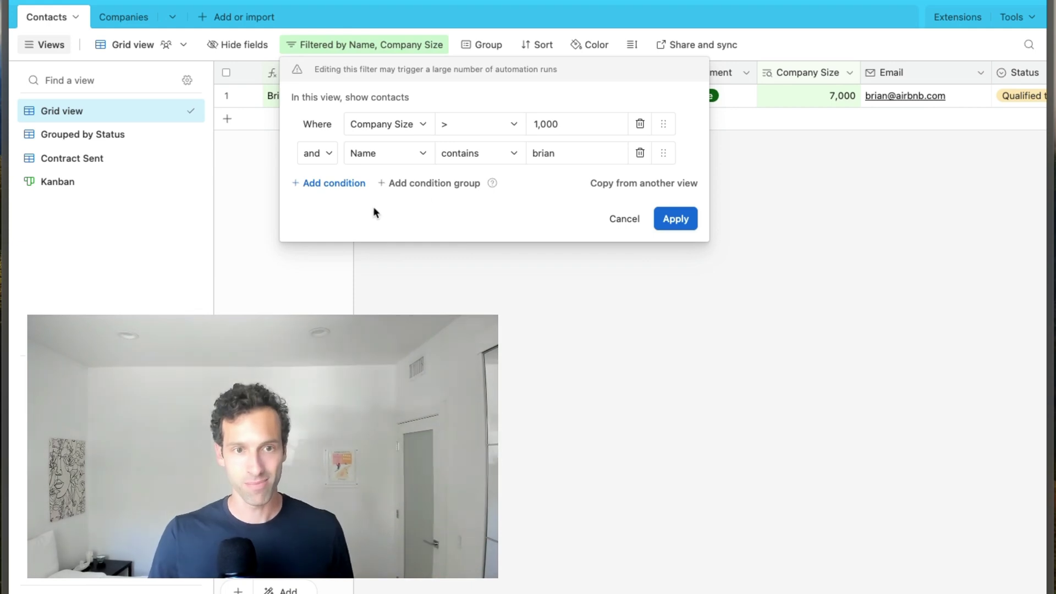
click(429, 187)
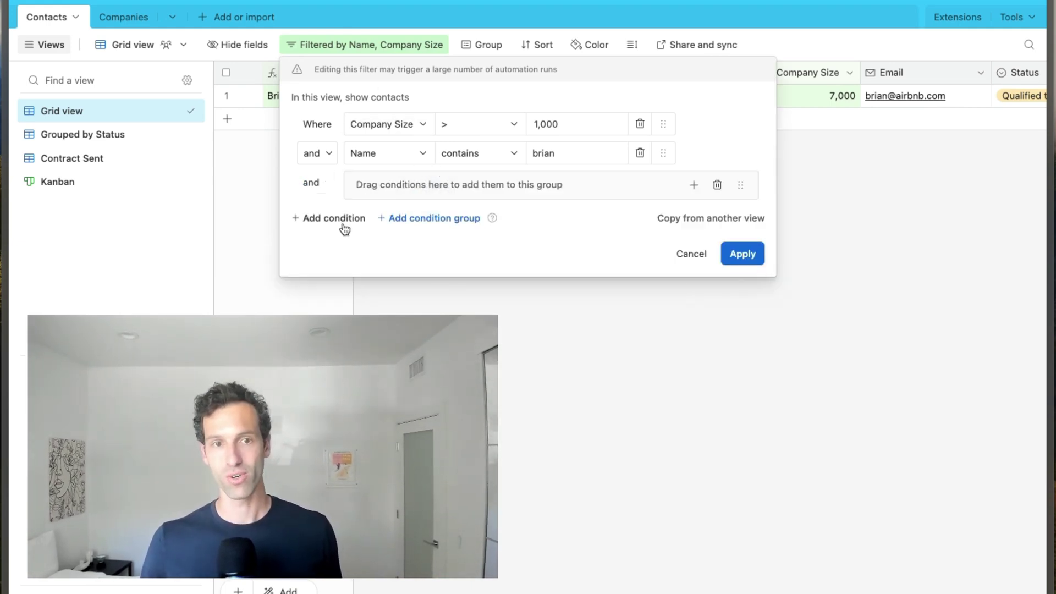
click(317, 155)
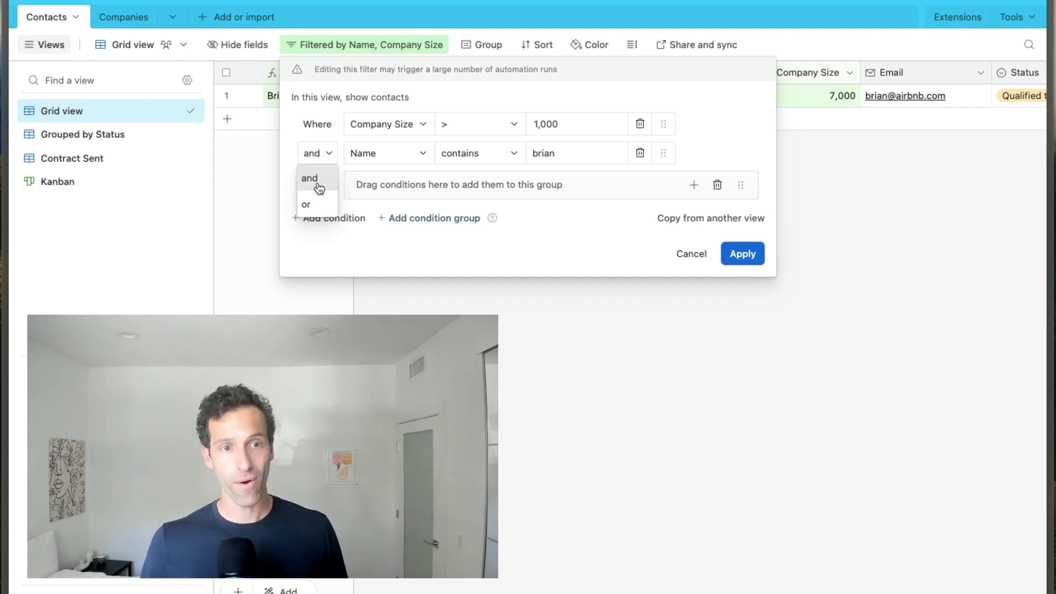
click(306, 202)
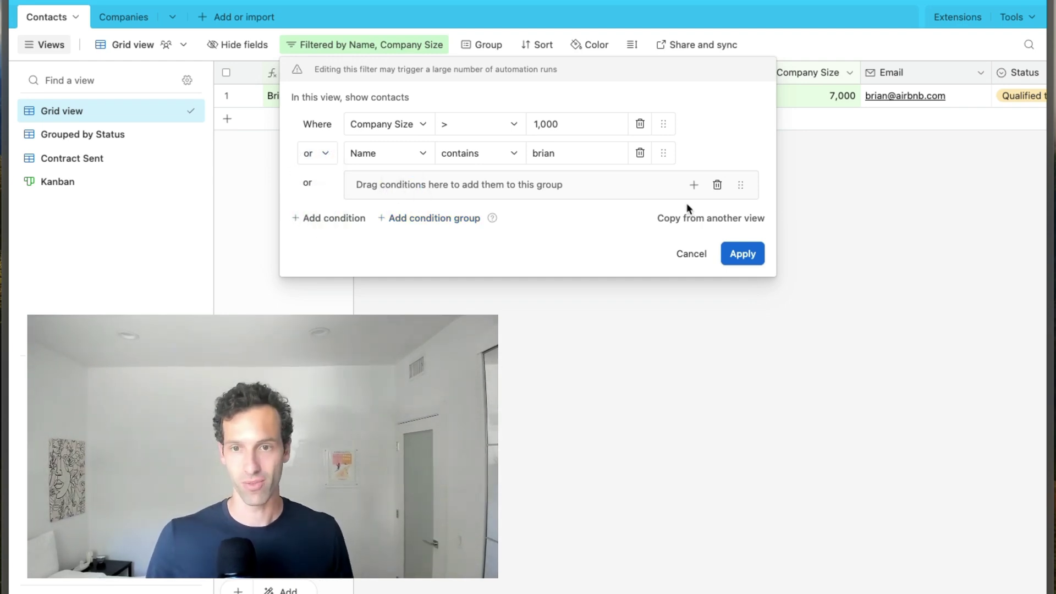
Step: In the nested group, add a Name contains condition for another contact's first name, then apply
click(693, 185)
click(711, 223)
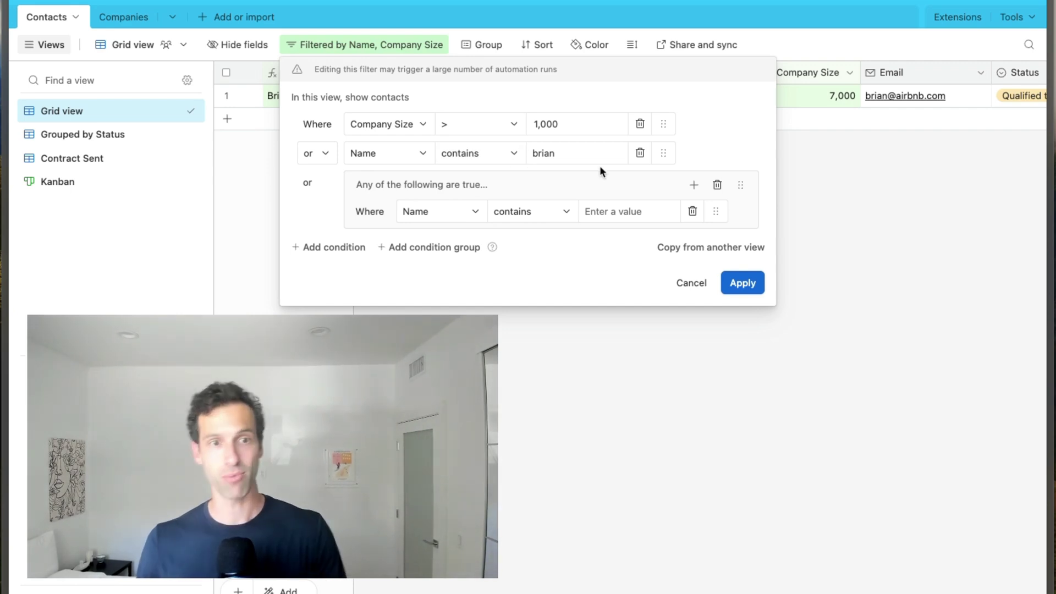
click(536, 213)
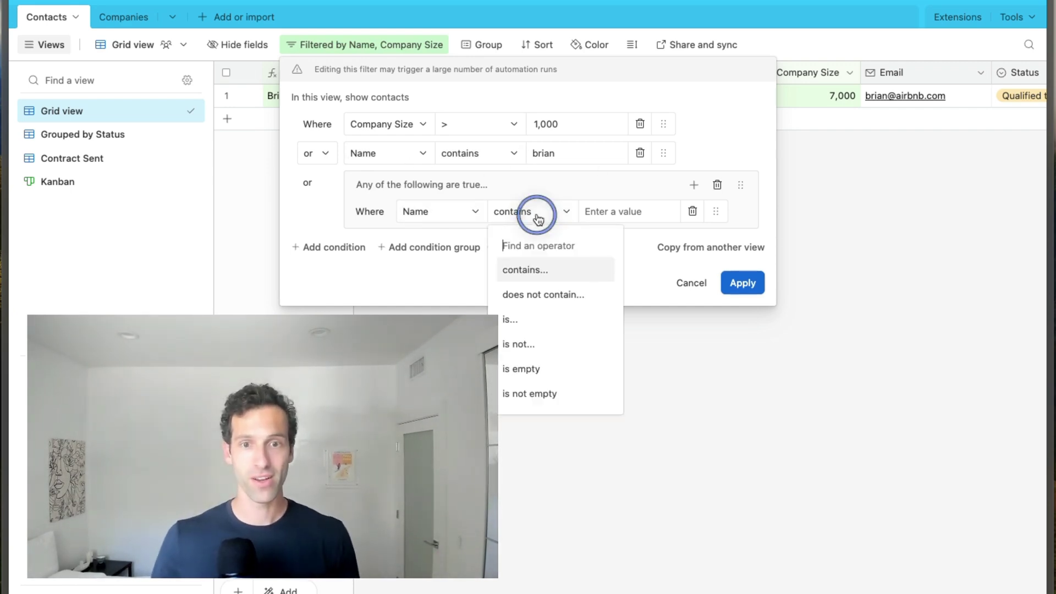
click(620, 212)
click(622, 212)
text(patrick)
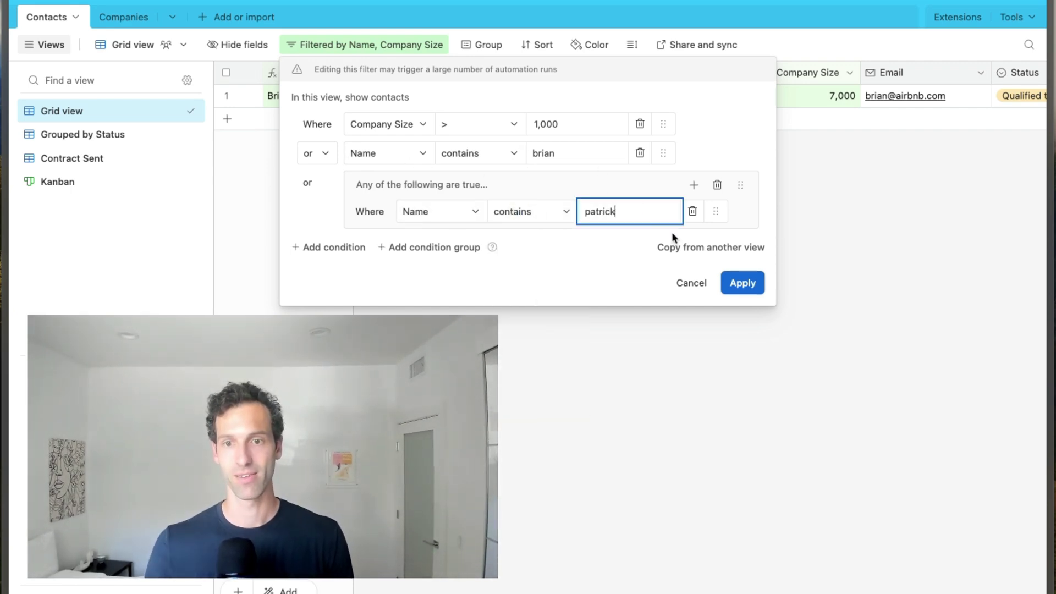
click(743, 283)
click(649, 369)
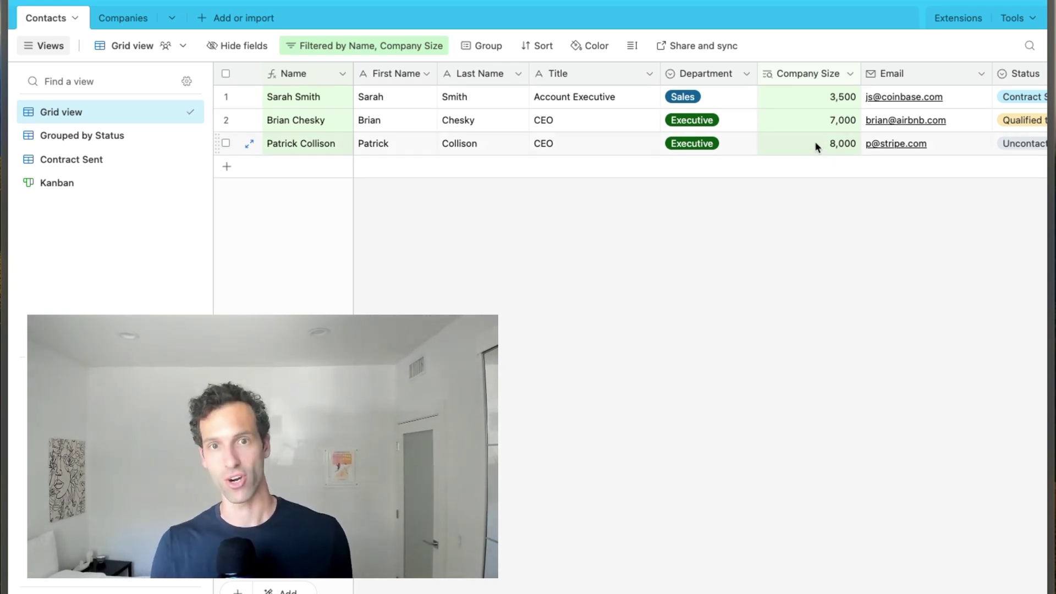
Step: Sort the grid by Company Size from largest to smallest (9→1)
click(541, 48)
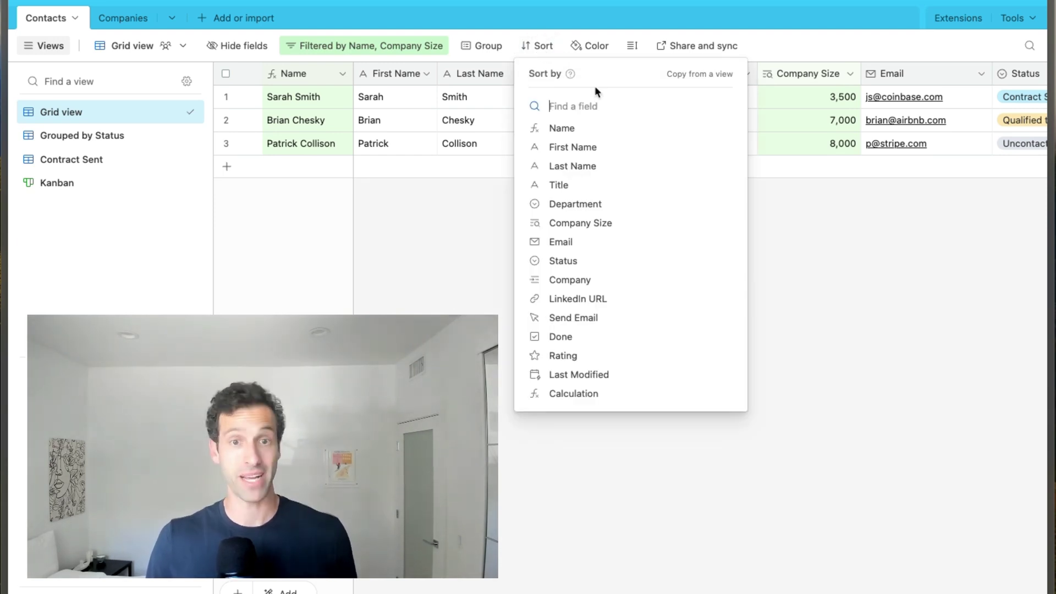
click(591, 222)
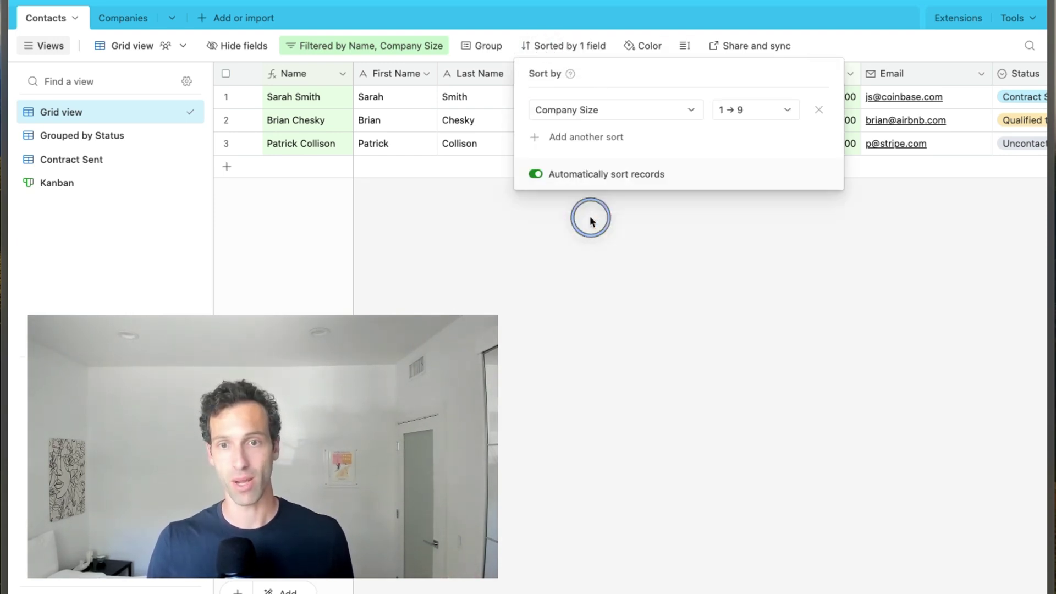
click(758, 110)
click(742, 161)
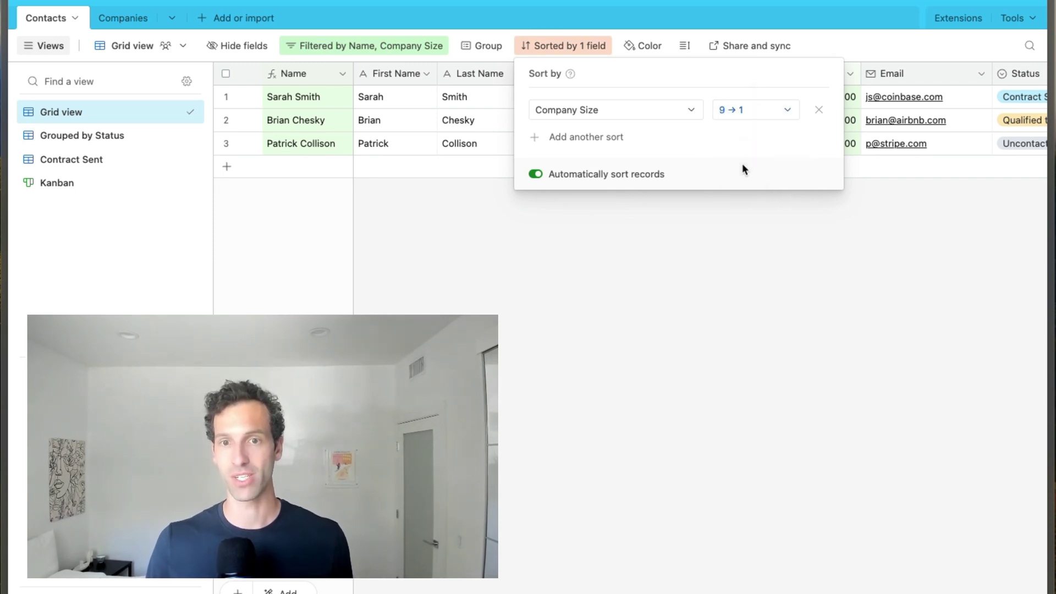
click(719, 251)
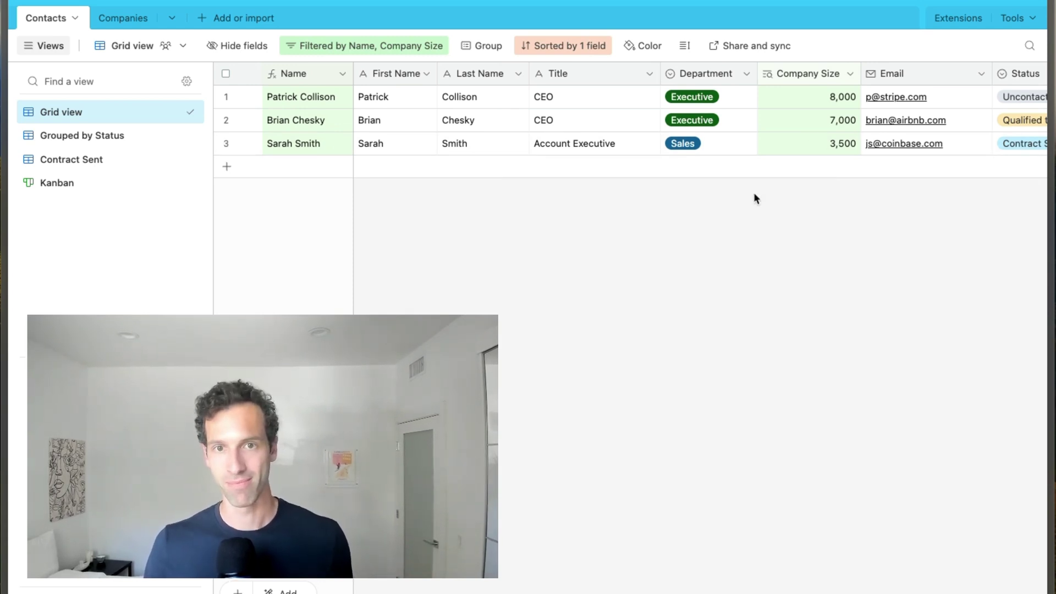
Step: Add a First Name A→Z sort and drag it above Company Size as the primary sort
click(561, 44)
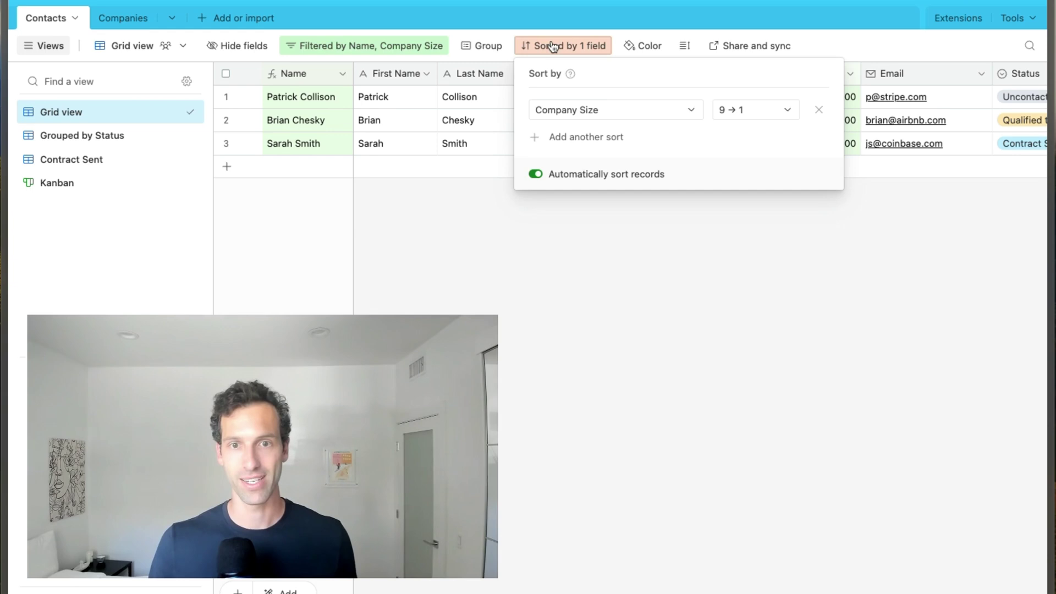
click(576, 144)
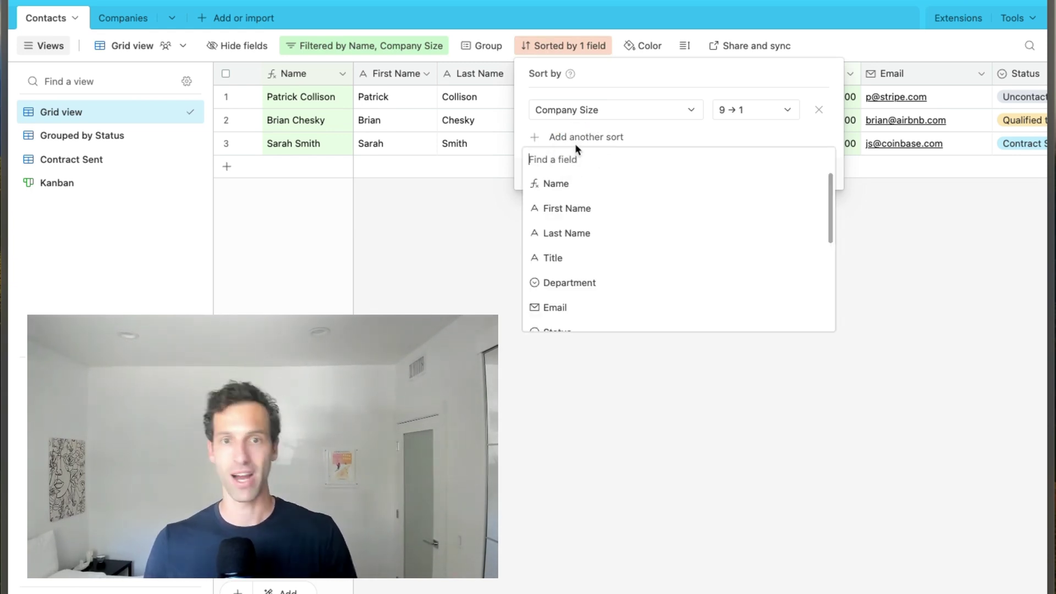
click(572, 208)
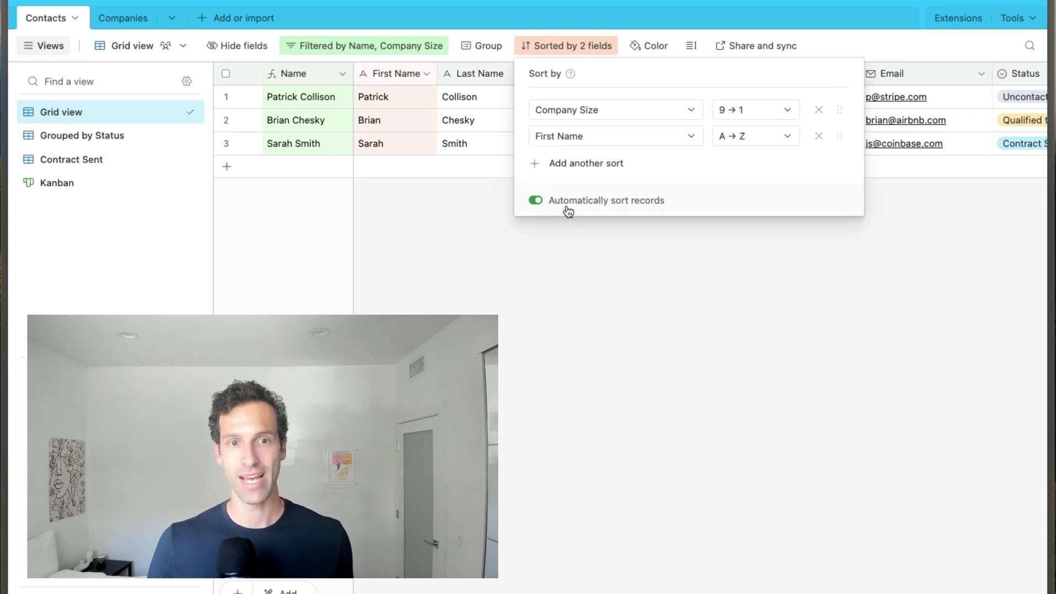
drag(840, 135, 842, 109)
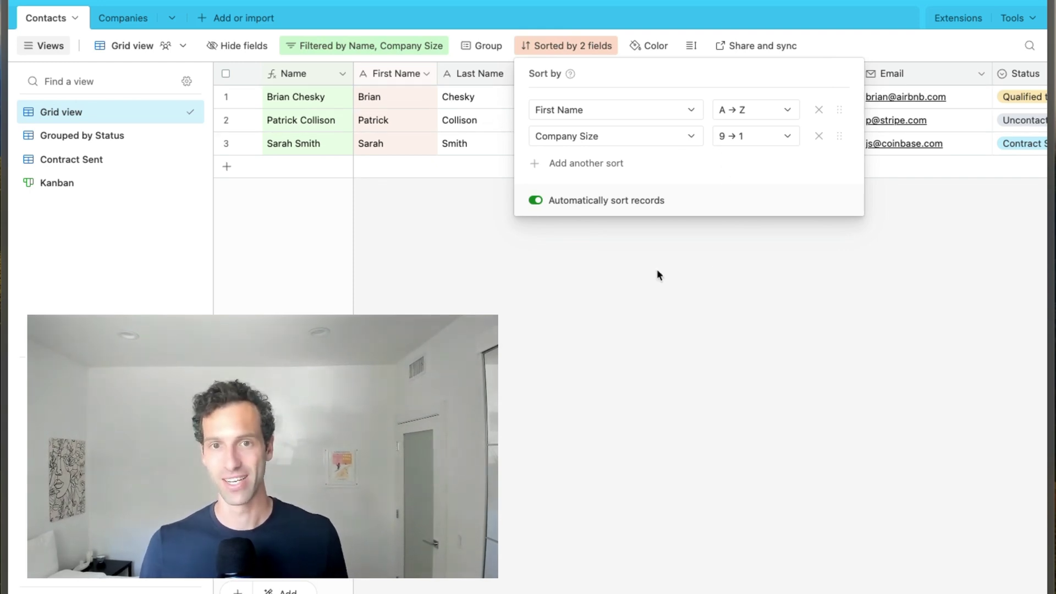
click(660, 305)
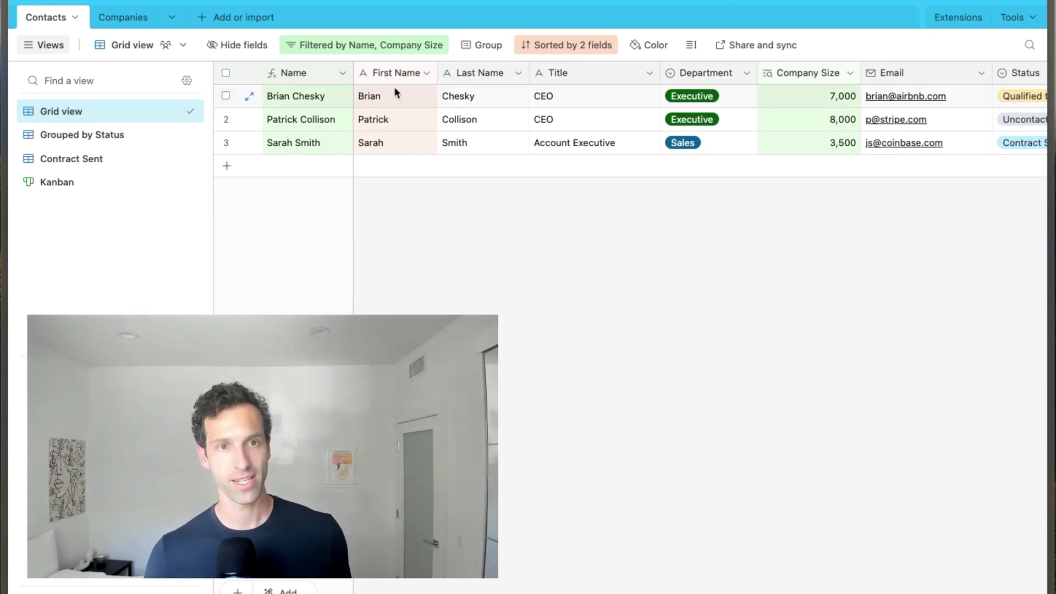
Step: Delete the nested group, Name and Company Size conditions, and apply the empty filter
click(369, 44)
click(718, 160)
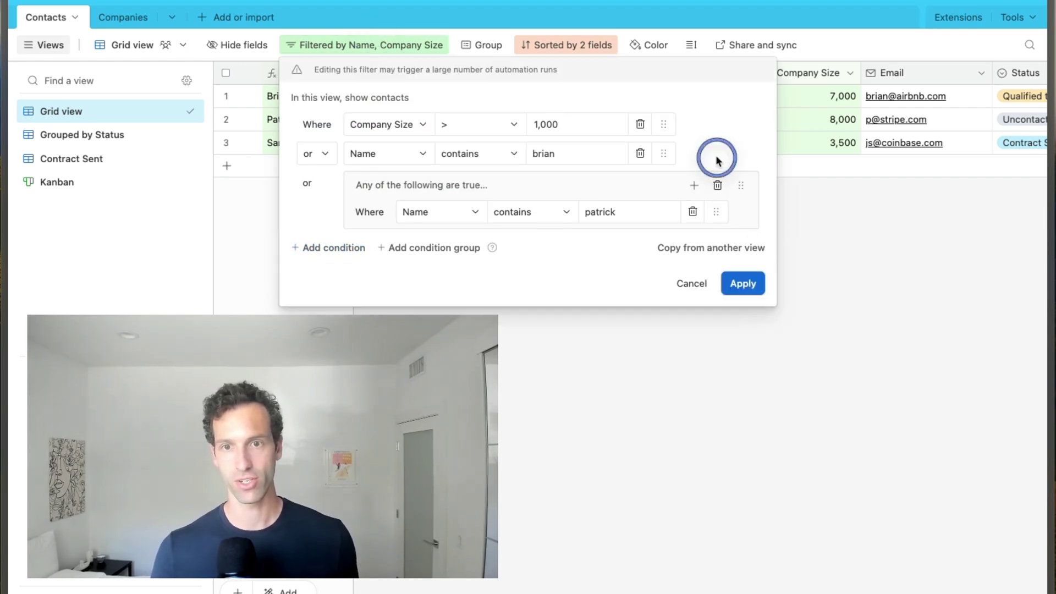
click(718, 187)
click(640, 153)
click(640, 124)
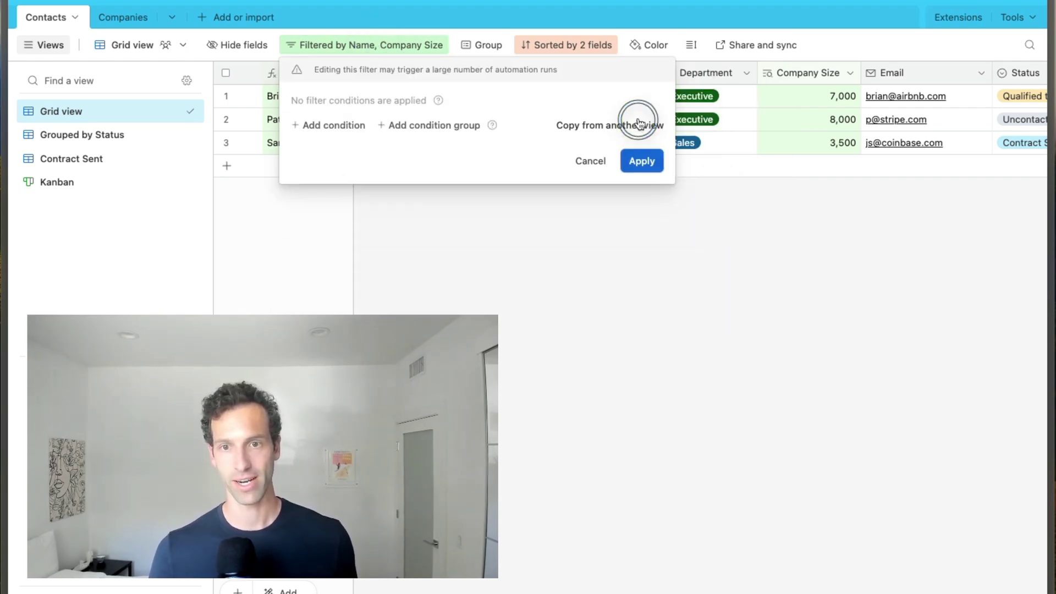
click(641, 160)
click(655, 372)
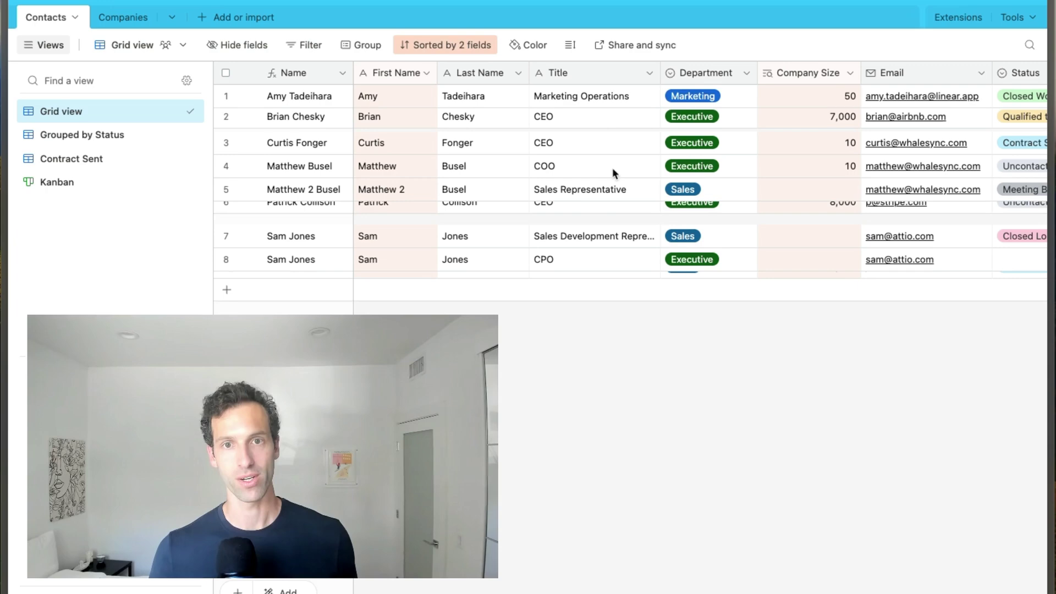
Step: Remove both the Company Size and First Name sorts
click(458, 45)
click(697, 134)
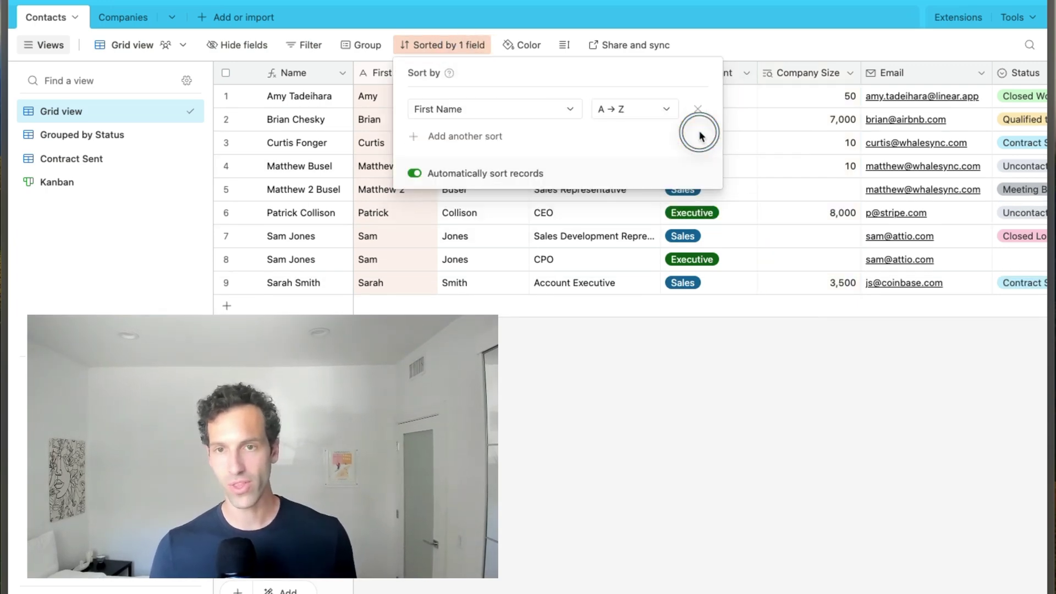
click(697, 108)
click(644, 482)
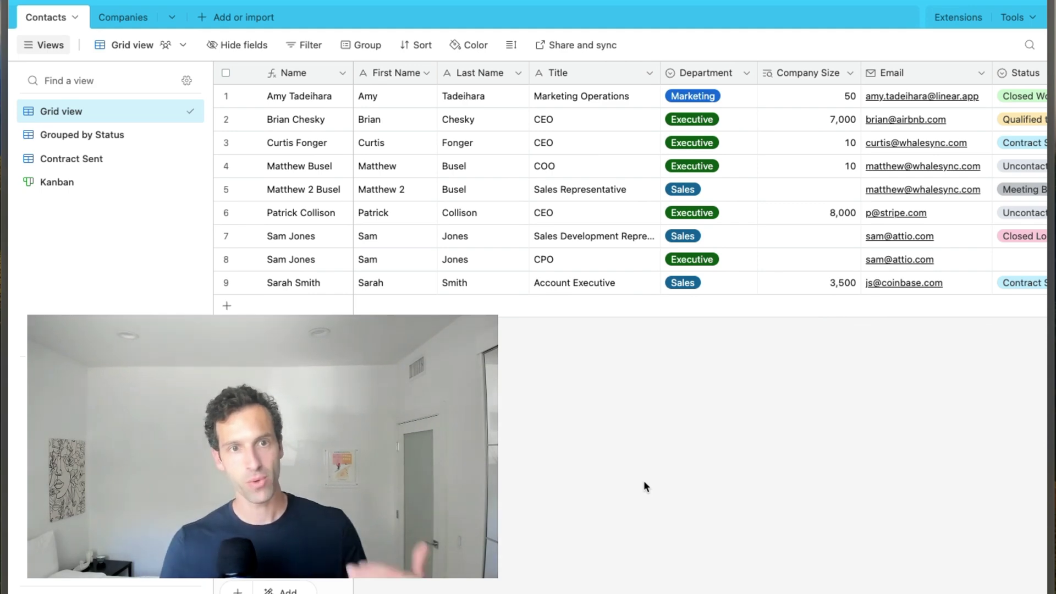
Step: Group the contact records by the Status field
click(366, 49)
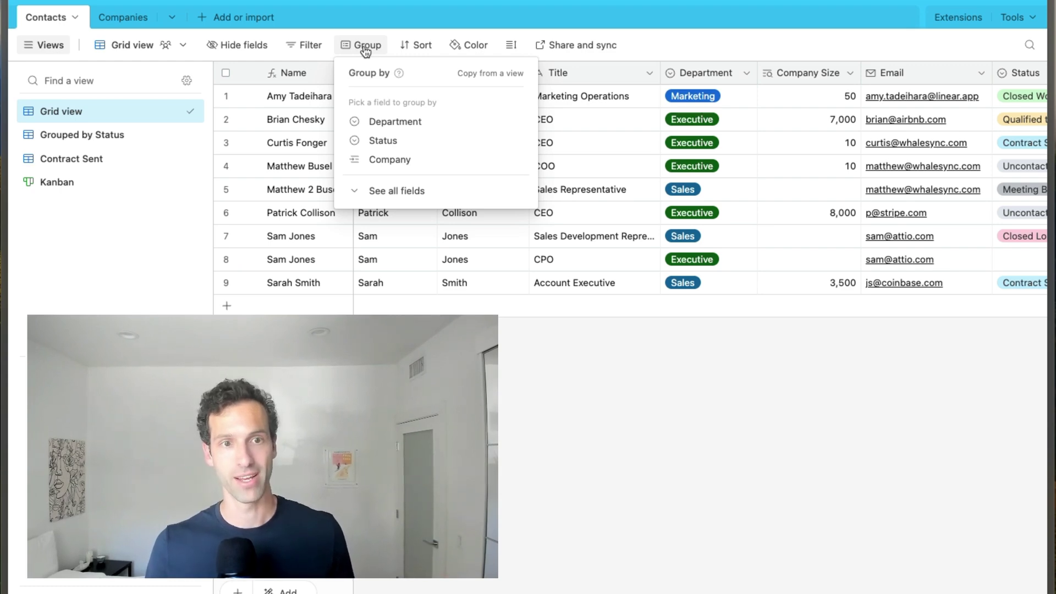
click(411, 148)
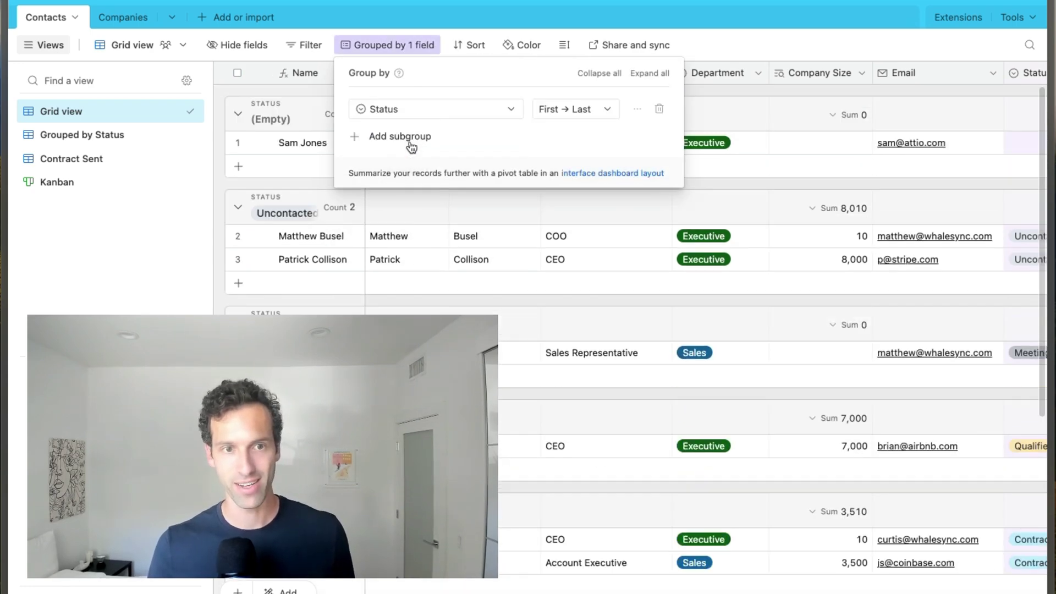
click(825, 43)
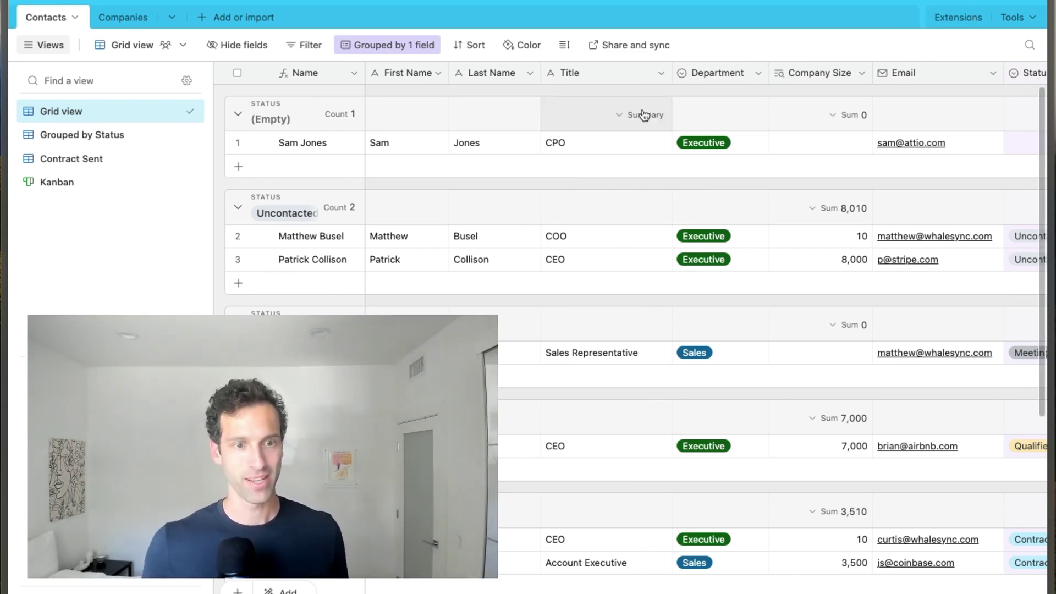
Step: Widen the Name column and scroll through the Status groups
drag(364, 68, 451, 72)
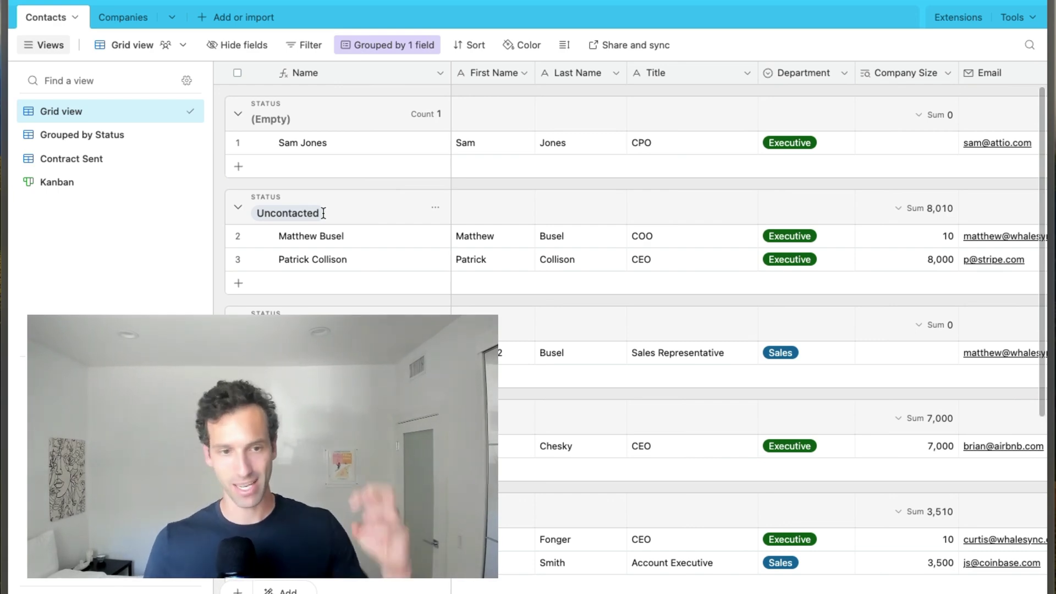
scroll(323, 212, down, 3)
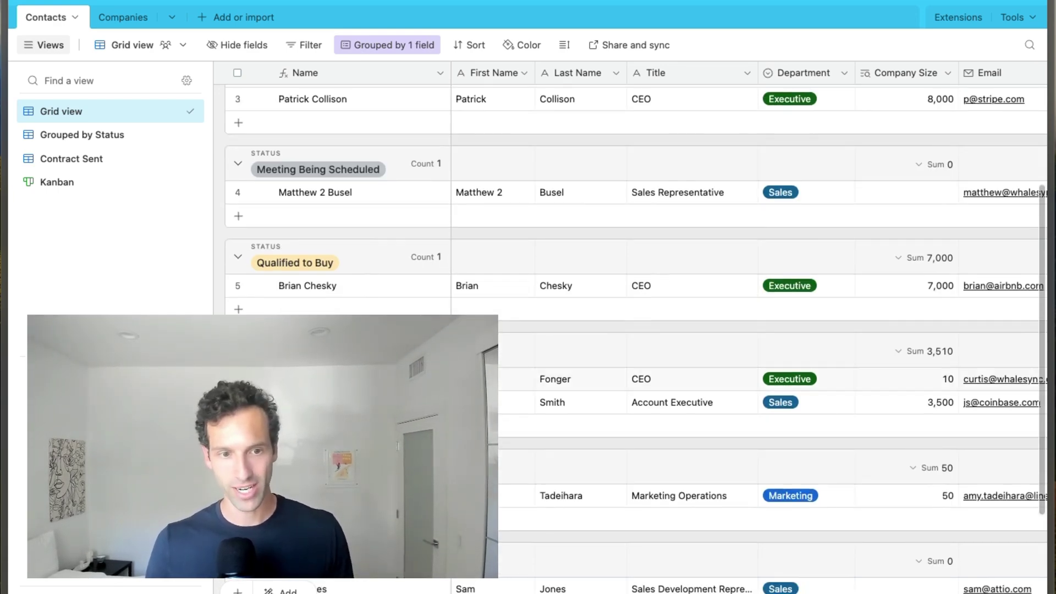
scroll(633, 221, down, 2)
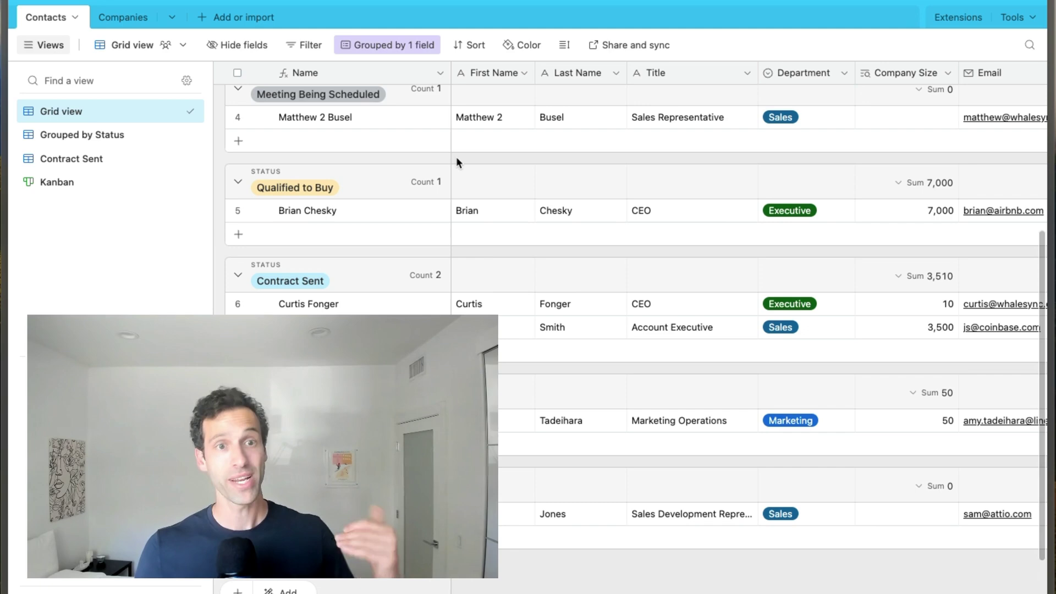
click(305, 45)
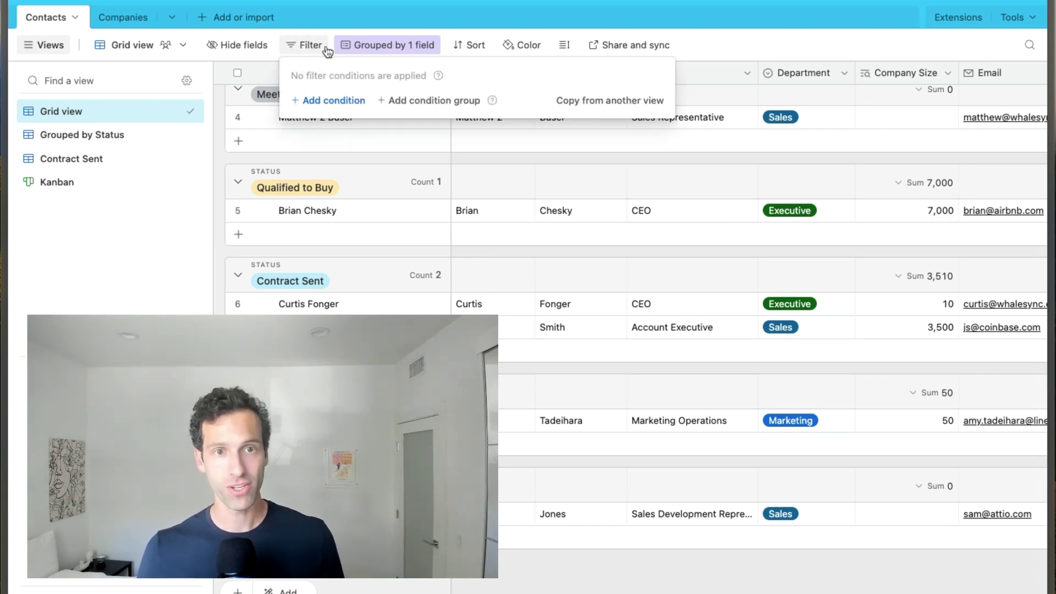
click(476, 45)
click(464, 14)
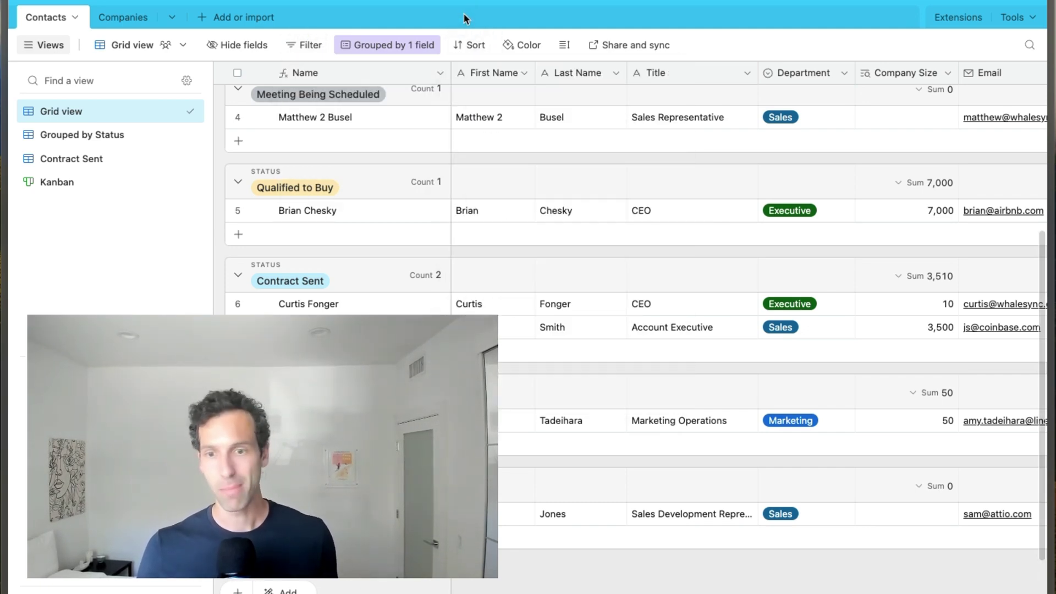